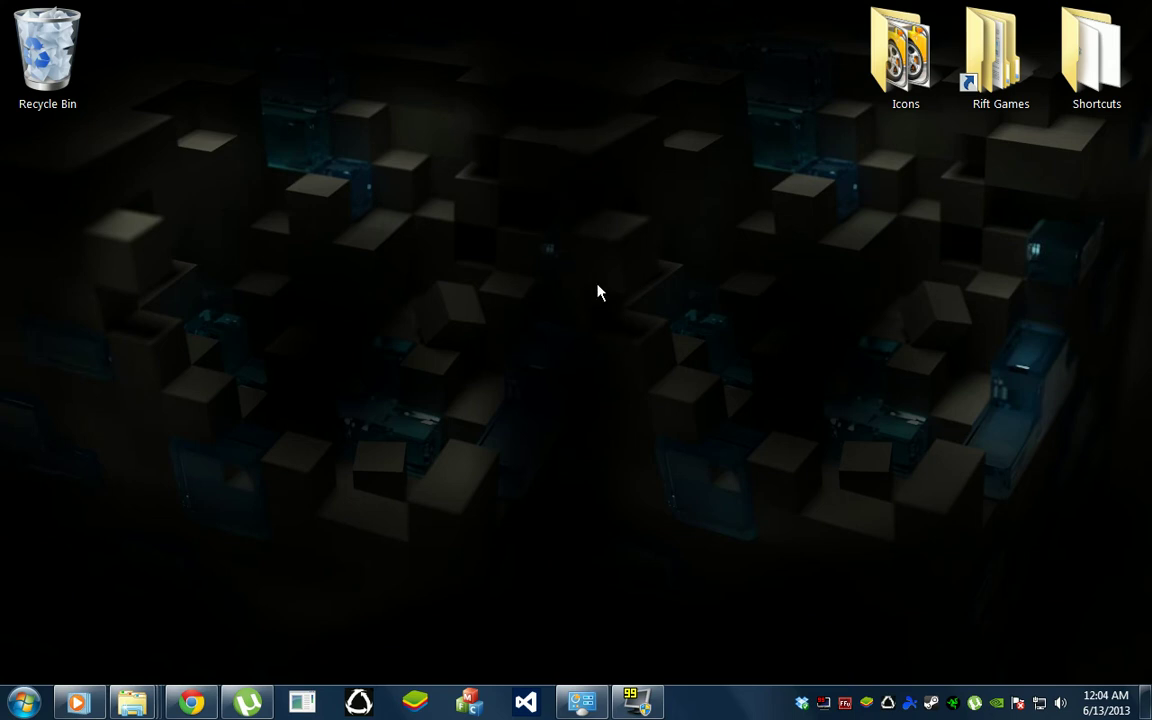
Check the desktop's view options for icon size and grid alignment
{"action": "right_click", "coordinate": [517, 193]}
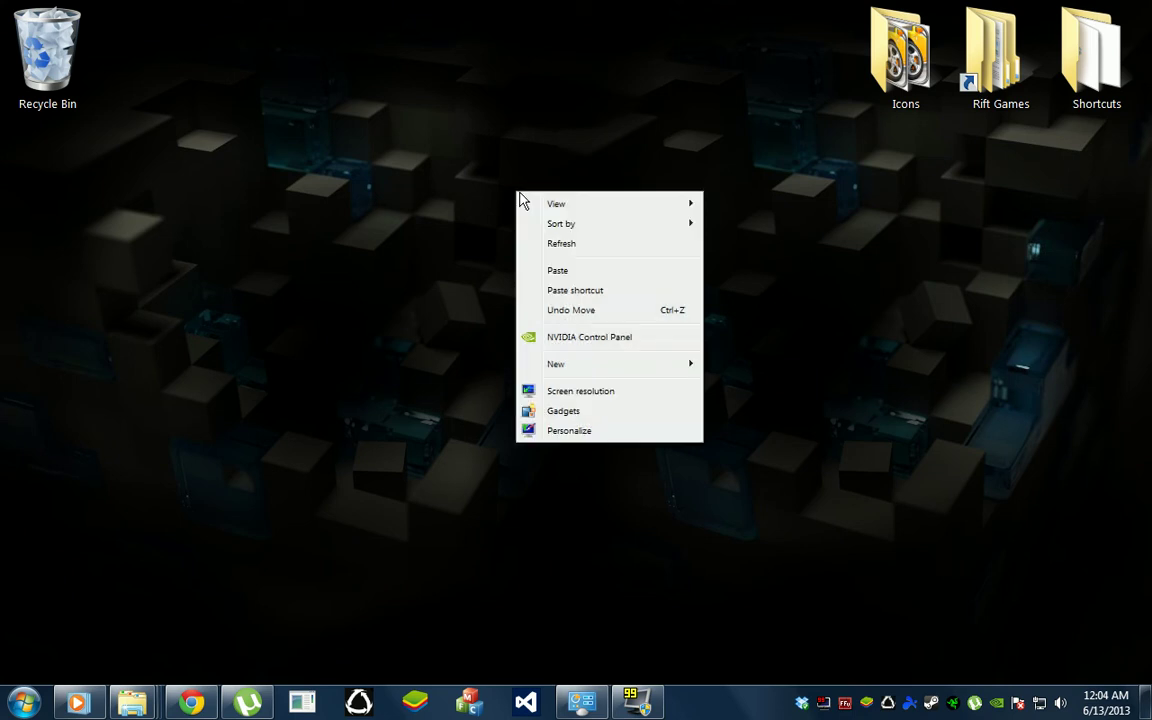
{"action": "mouse_move", "coordinate": [578, 204]}
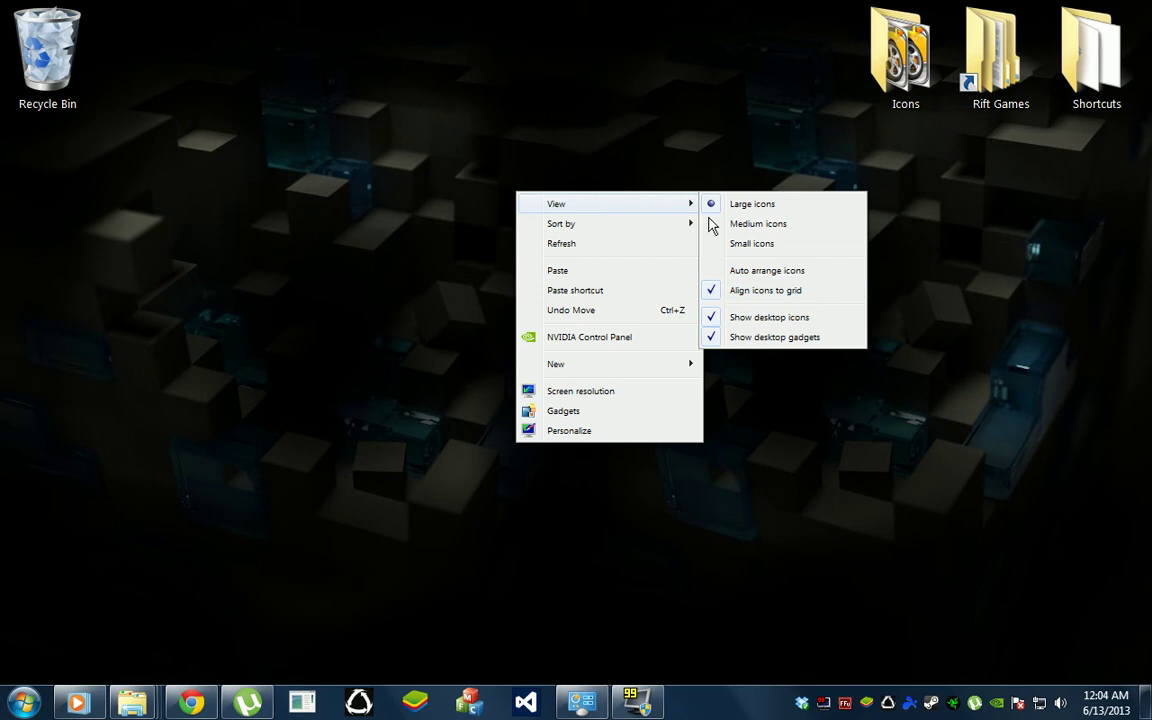
{"action": "left_click", "coordinate": [585, 165]}
Open the advanced window color and appearance settings from the desktop's personalization options
{"action": "right_click", "coordinate": [585, 165]}
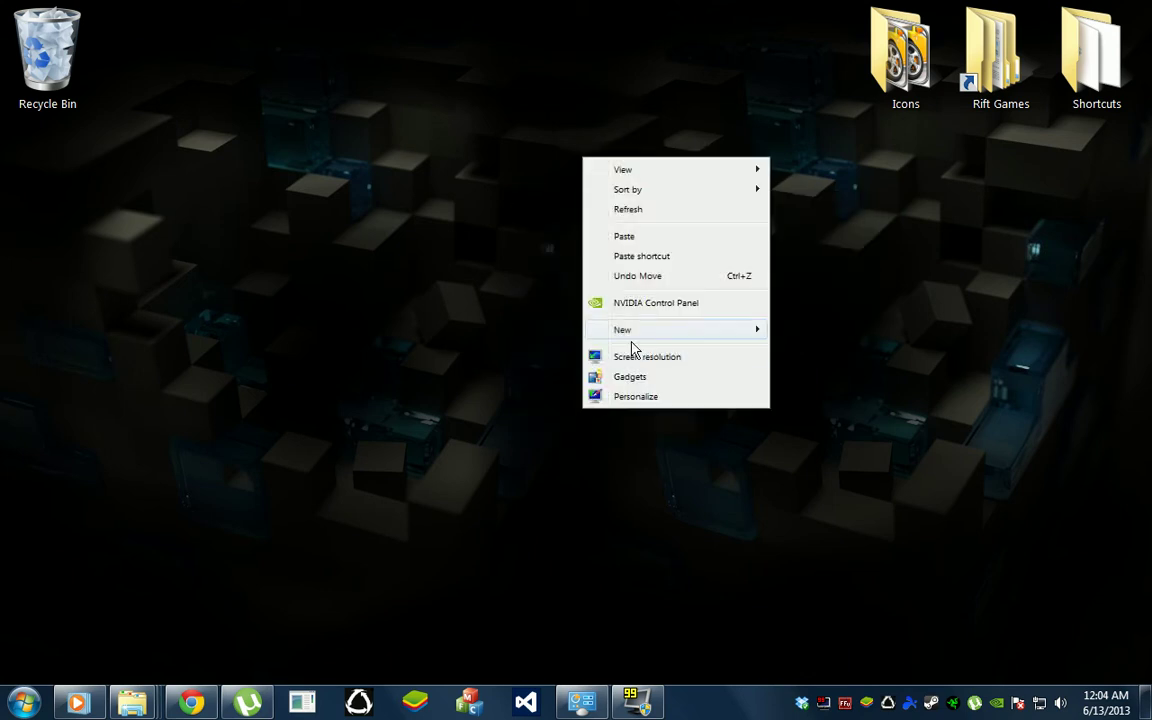
{"action": "left_click", "coordinate": [641, 397]}
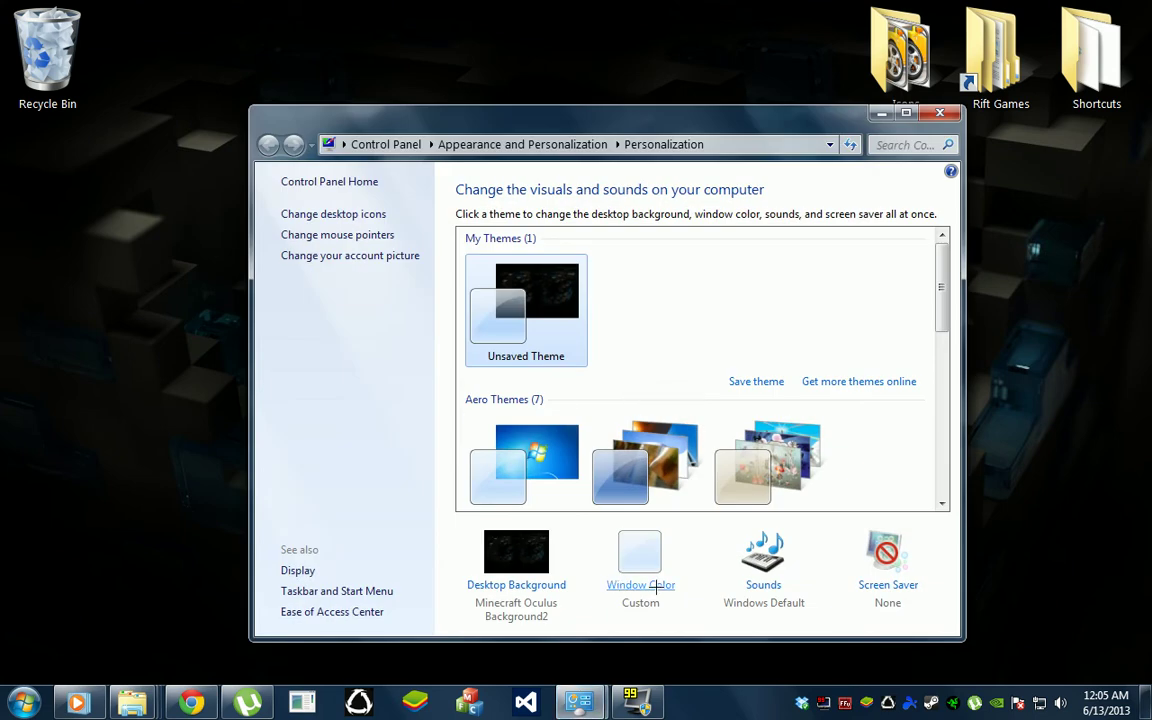
{"action": "left_click", "coordinate": [655, 589]}
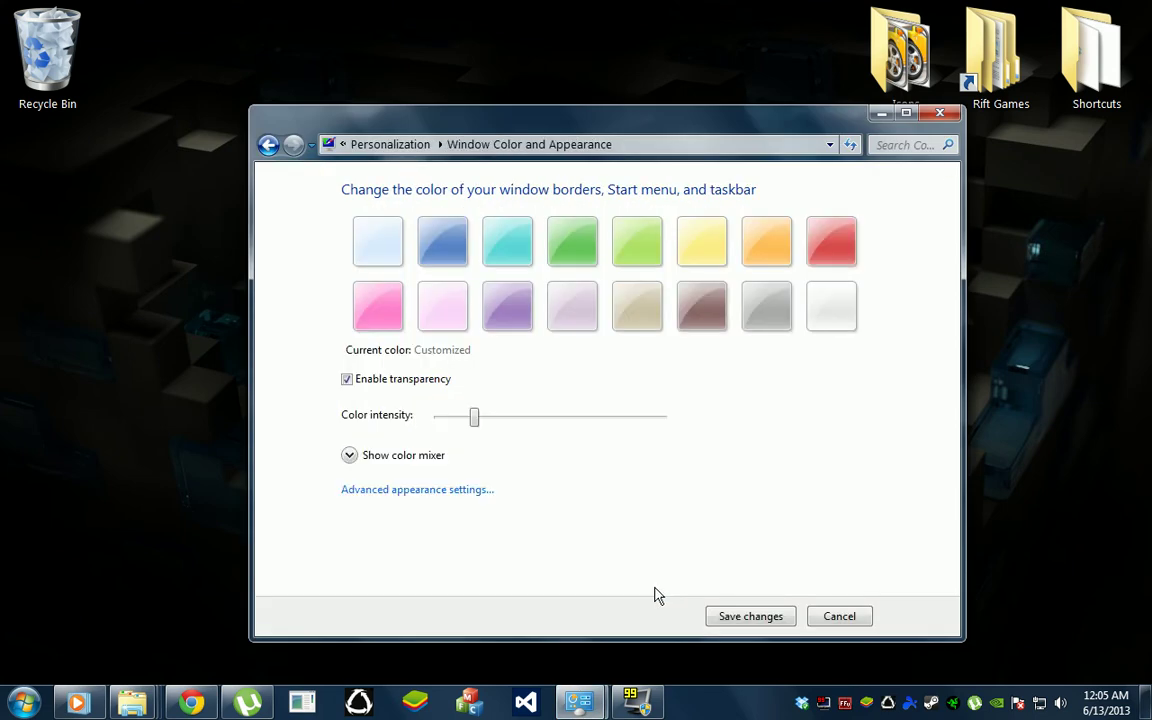
{"action": "left_click", "coordinate": [373, 492]}
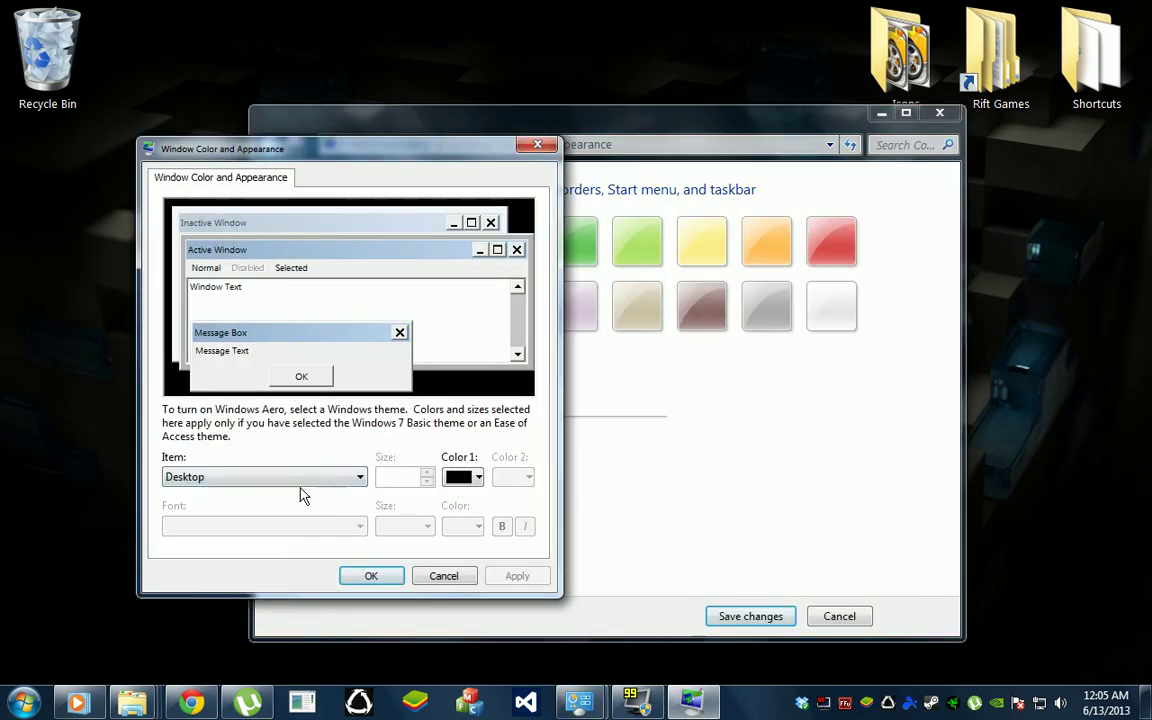
Review the Icon Spacing (Horizontal) and Icon Spacing (Vertical) items, save the appearance settings and minimize the window
{"action": "left_click", "coordinate": [211, 476]}
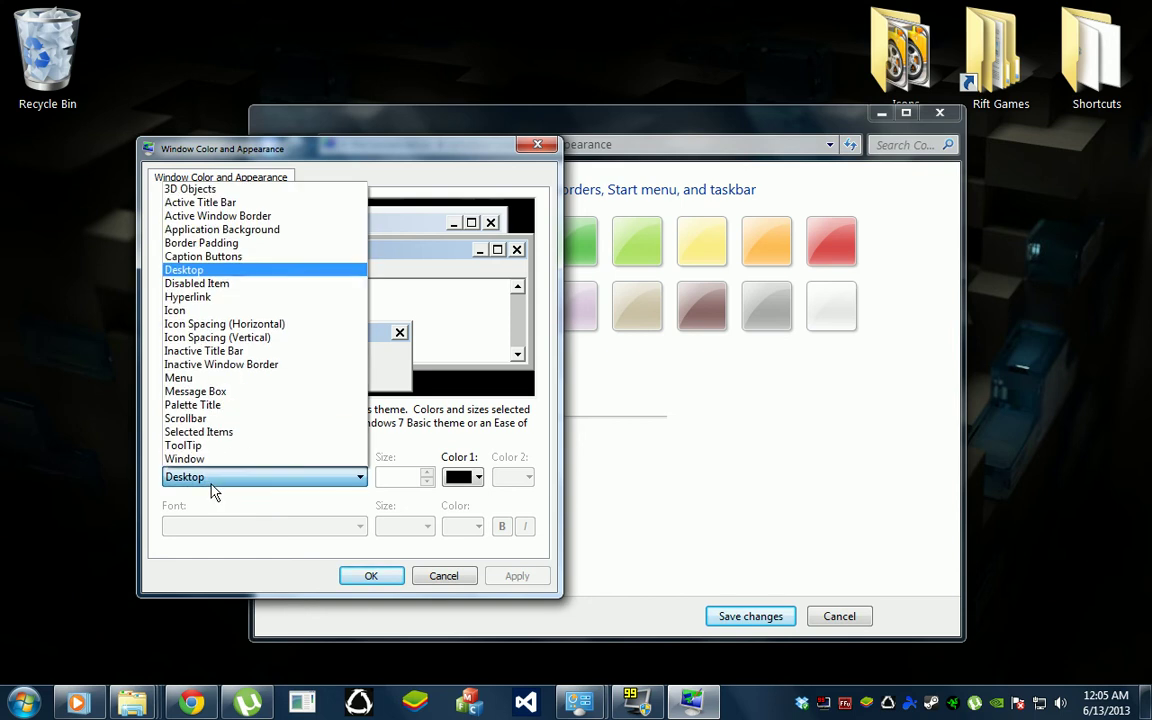
{"action": "left_click", "coordinate": [263, 328]}
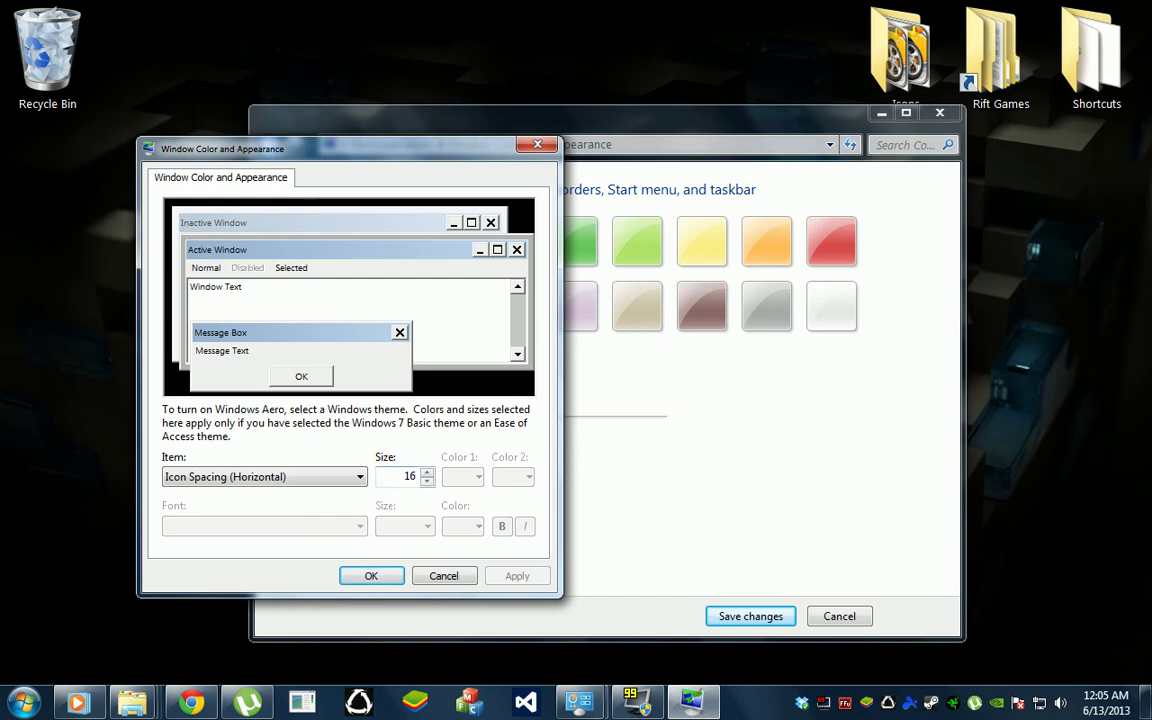
{"action": "left_click", "coordinate": [300, 477]}
{"action": "left_click", "coordinate": [305, 338]}
{"action": "left_click", "coordinate": [393, 575]}
{"action": "left_click", "coordinate": [771, 614]}
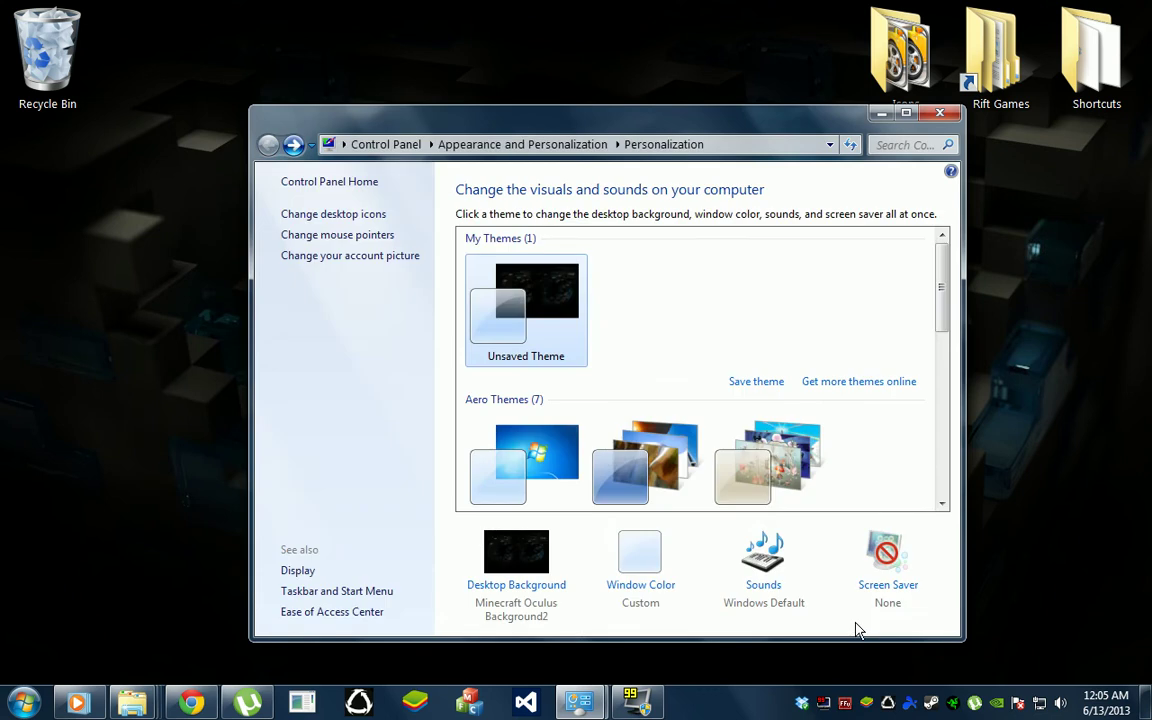
{"action": "left_click", "coordinate": [881, 113]}
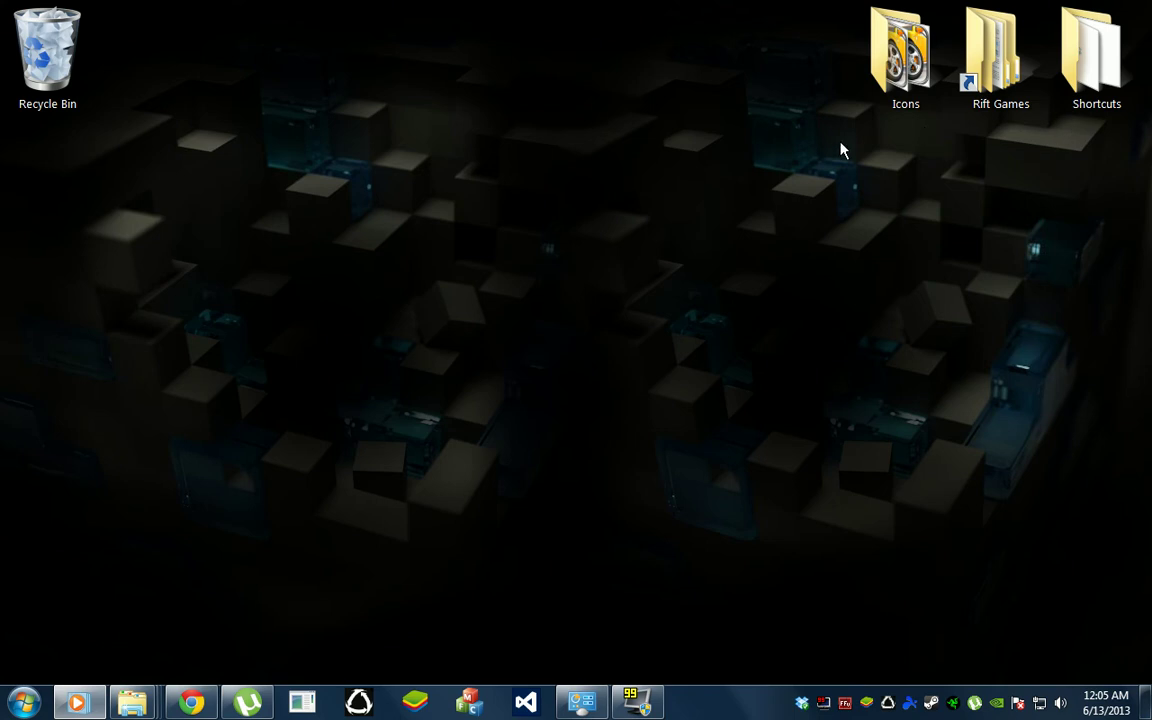
Open the Arch-Virtual-Architectural-Visualization demo folder inside Rift Games and create a shortcut to the Arch-Viz-Rift-Demo application
{"action": "double_click", "coordinate": [995, 55]}
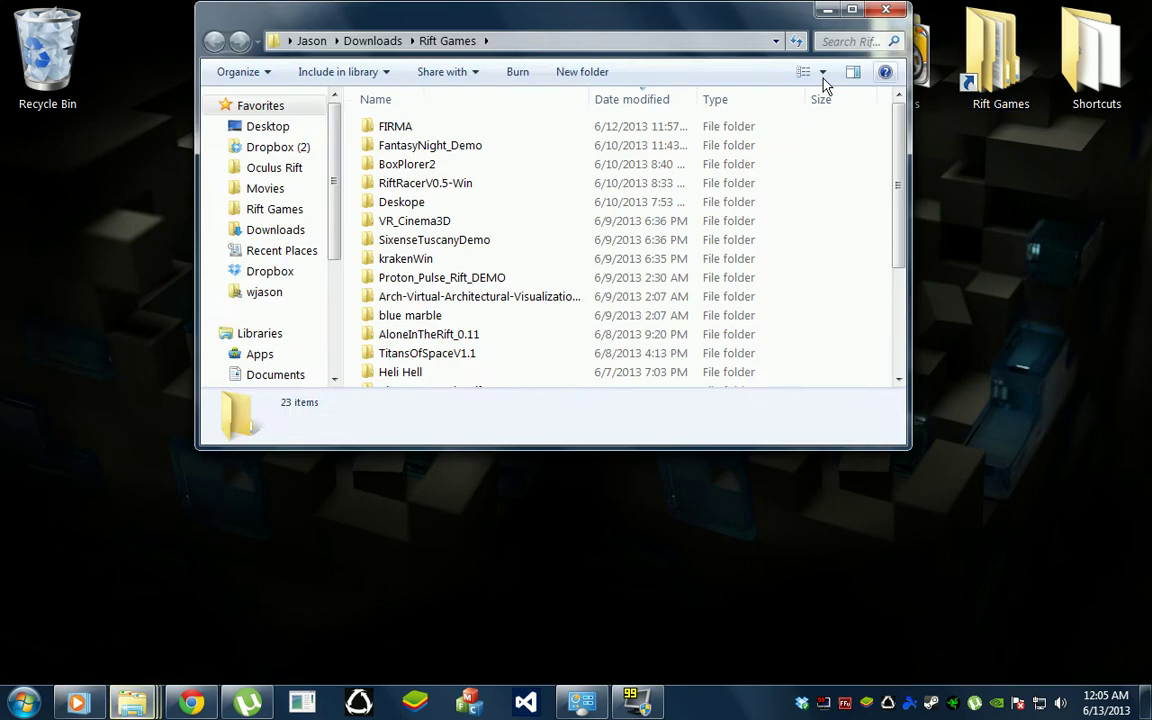
{"action": "left_click_drag", "start_coordinate": [691, 20], "coordinate": [2, 20]}
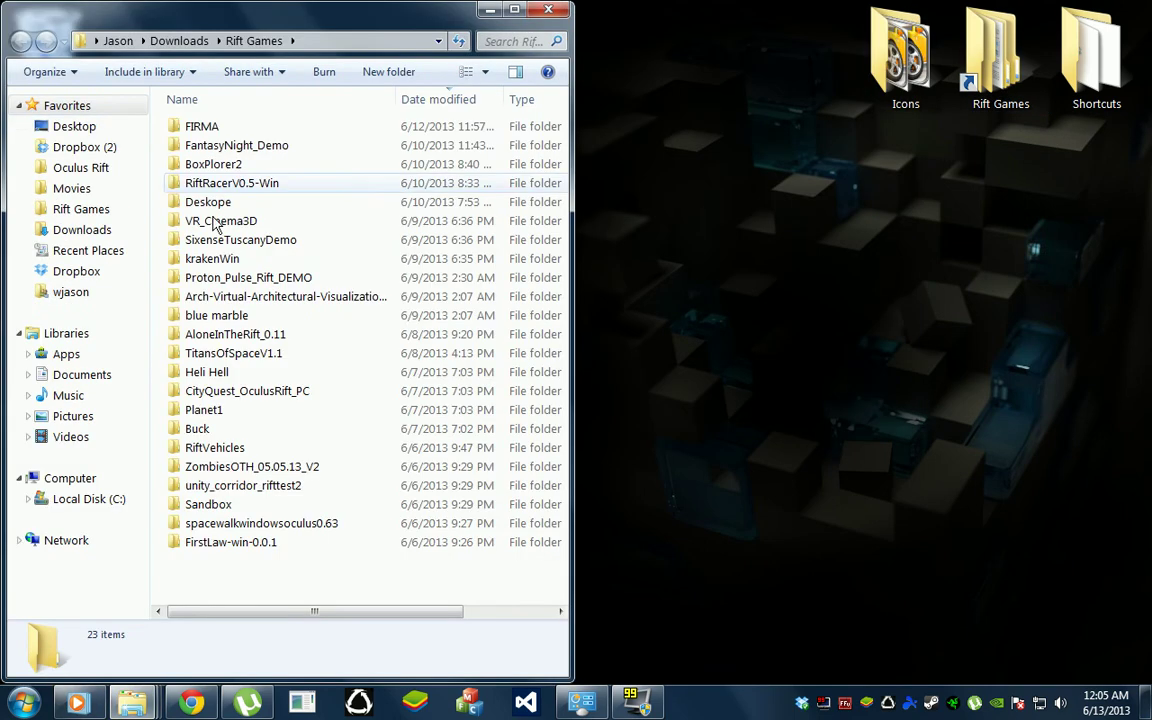
{"action": "double_click", "coordinate": [224, 296]}
{"action": "left_click", "coordinate": [255, 145]}
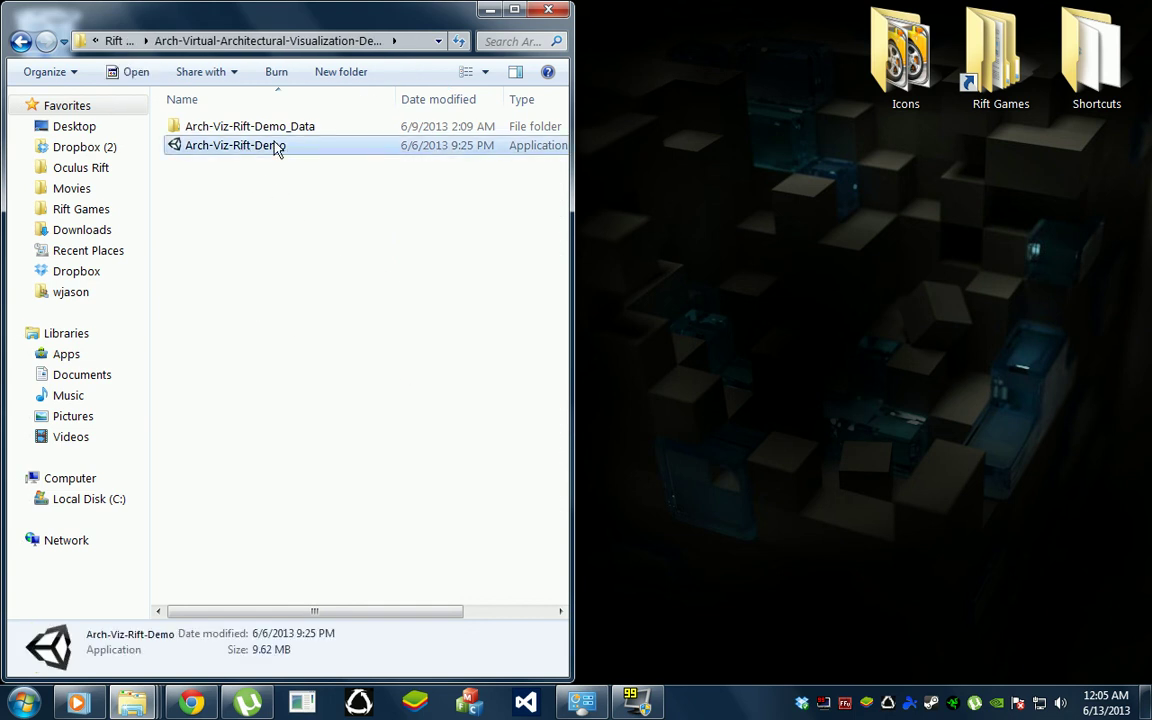
{"action": "right_click", "coordinate": [276, 148]}
{"action": "left_click", "coordinate": [358, 437]}
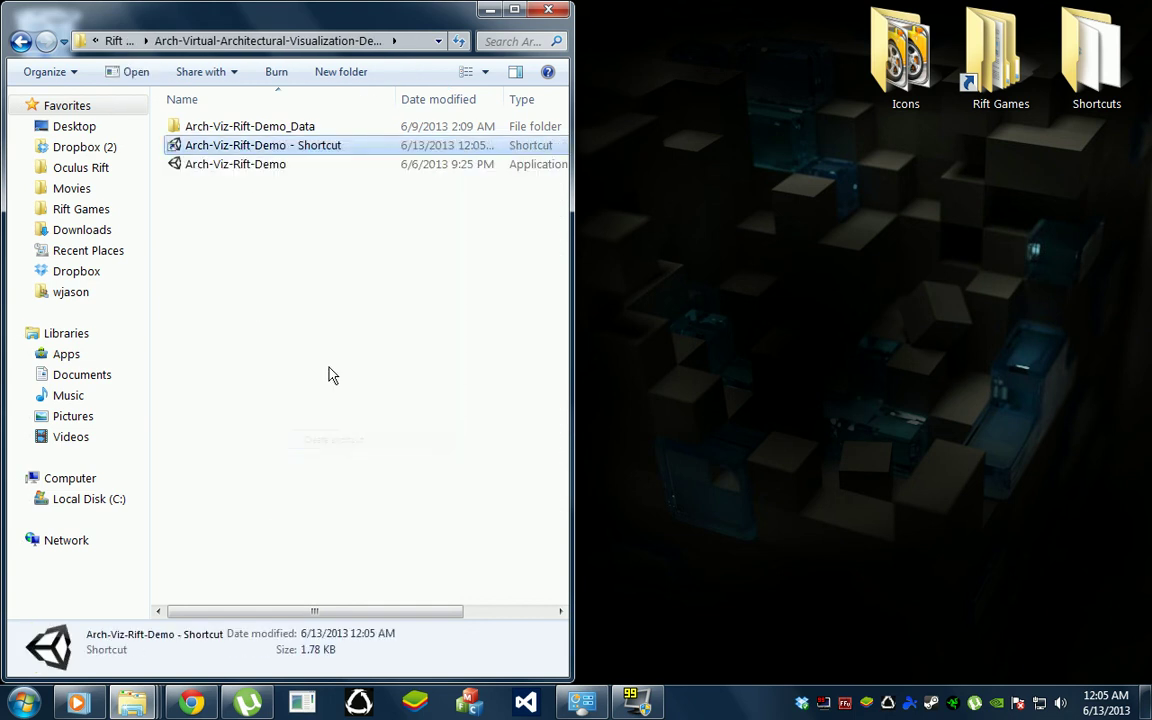
Duplicate the Arch-Viz-Rift-Demo shortcut and move both shortcuts onto the desktop
{"action": "key", "text": "ctrl+c"}
{"action": "key", "text": "ctrl+v"}
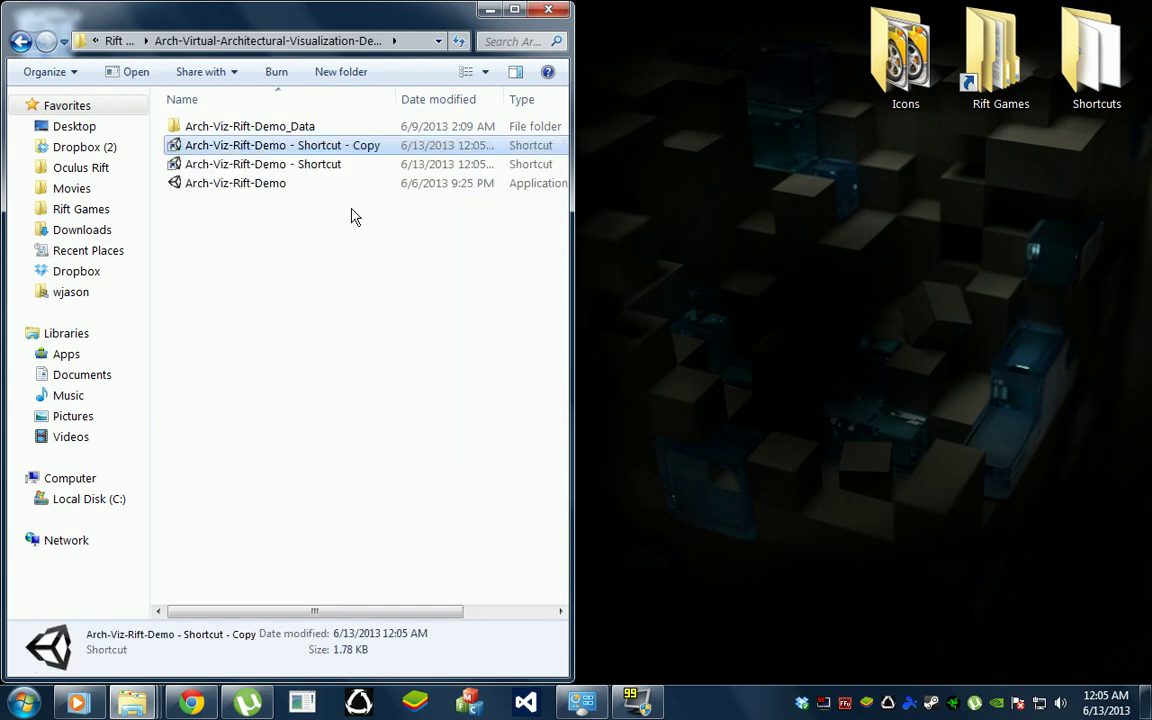
{"action": "left_click", "coordinate": [328, 165], "text": "ctrl"}
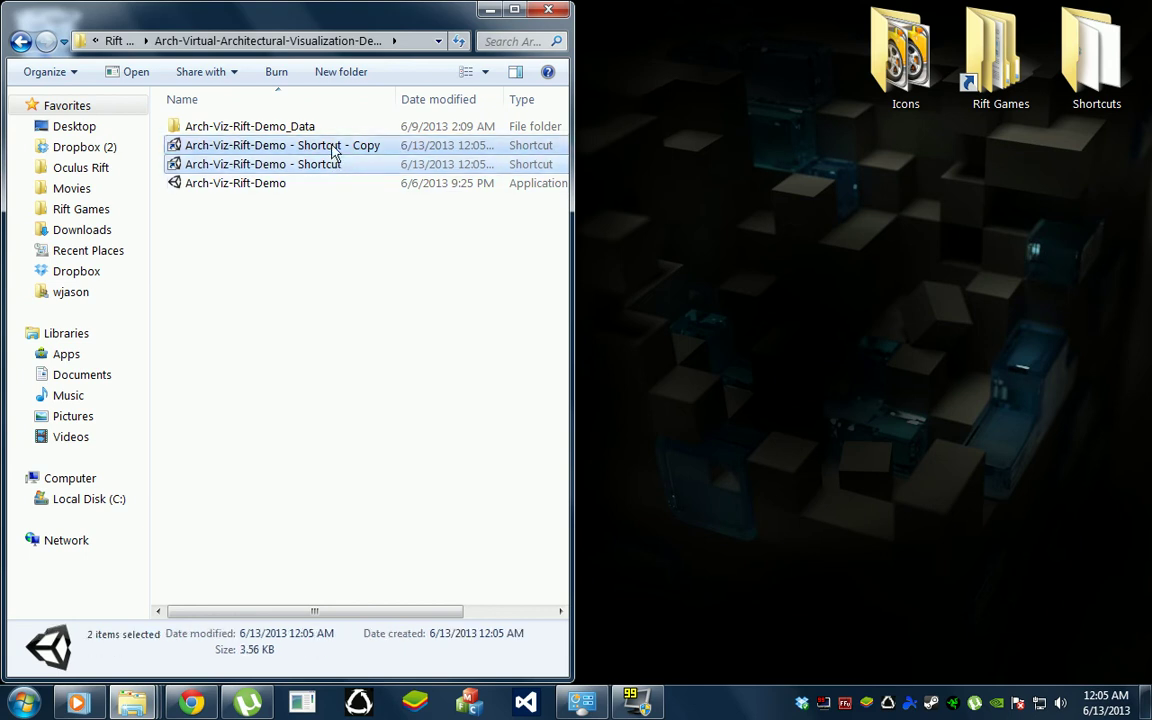
{"action": "left_click_drag", "start_coordinate": [329, 149], "coordinate": [812, 193]}
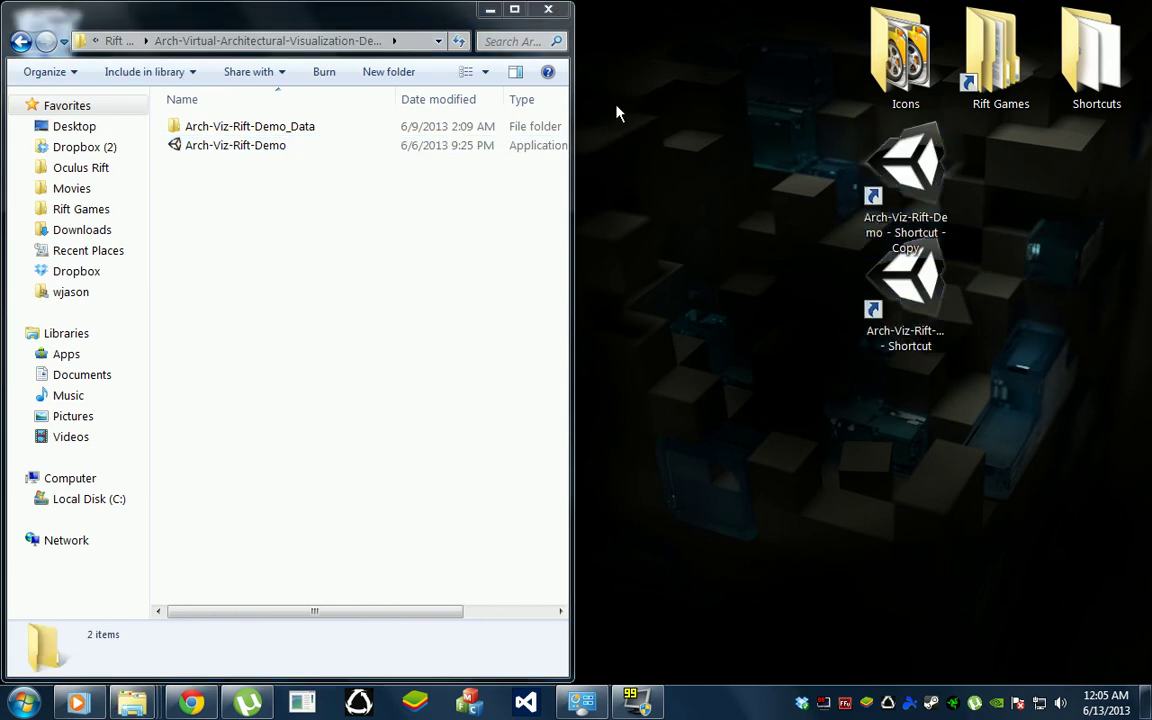
Check how icon arrangement is set for the desktop with the new shortcuts on it
{"action": "right_click", "coordinate": [712, 72]}
{"action": "mouse_move", "coordinate": [757, 88]}
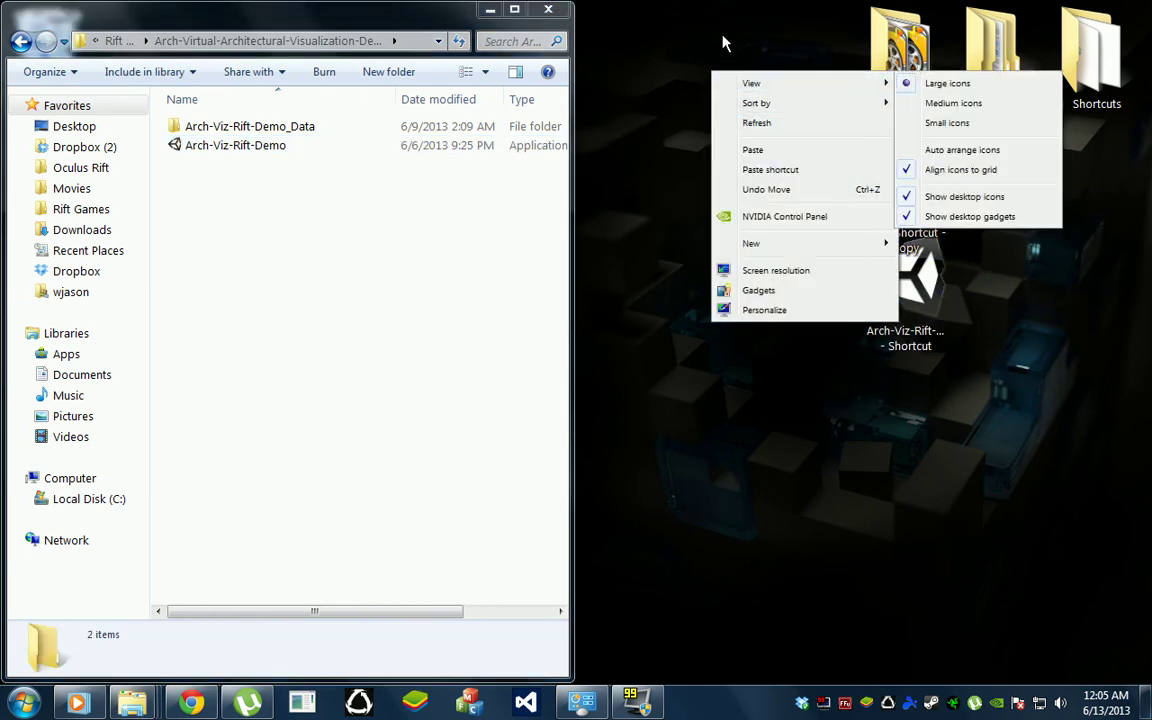
{"action": "left_click", "coordinate": [725, 42]}
Minimize the folder window and place the two Arch-Viz shortcuts at matching spots on the desktop's left and right halves
{"action": "left_click", "coordinate": [491, 11]}
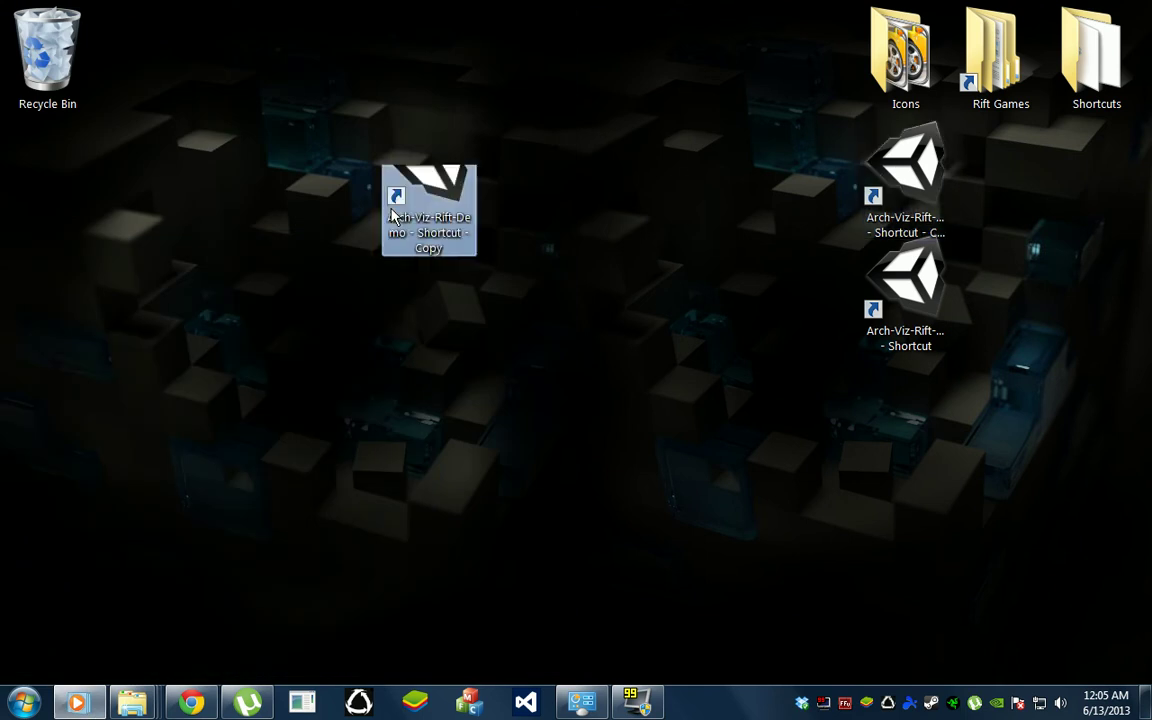
{"action": "left_click_drag", "start_coordinate": [869, 218], "coordinate": [393, 215]}
{"action": "left_click_drag", "start_coordinate": [422, 175], "coordinate": [240, 265]}
{"action": "left_click_drag", "start_coordinate": [905, 272], "coordinate": [718, 272]}
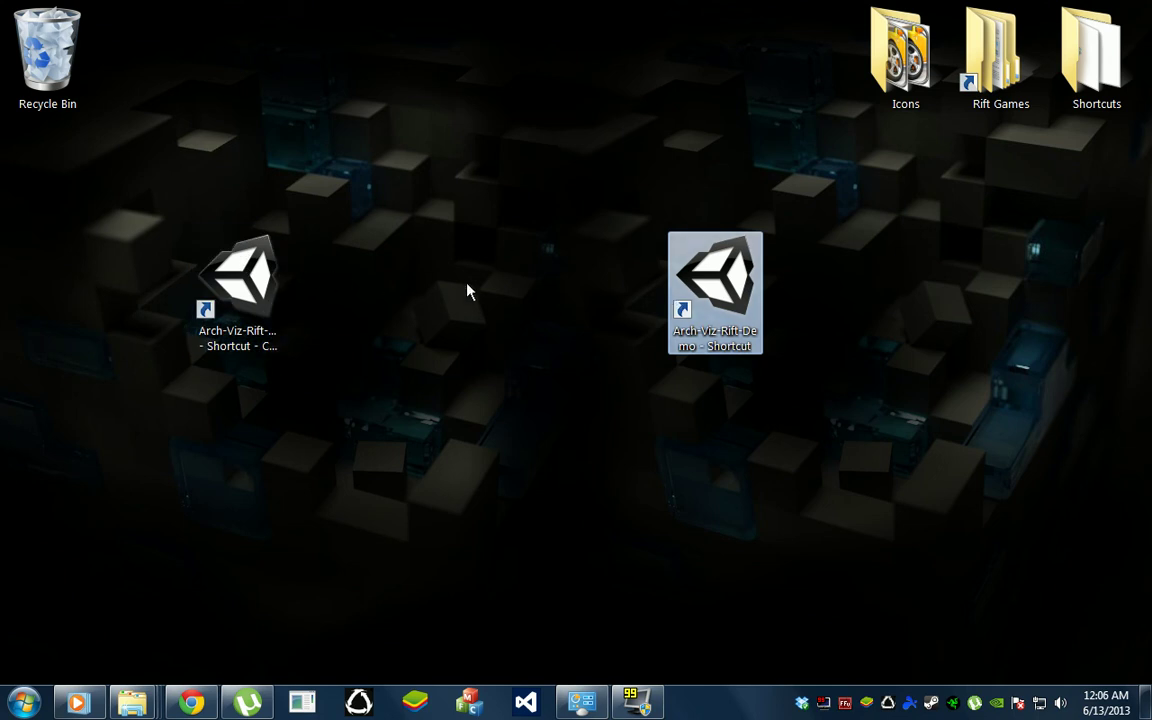
{"action": "mouse_move", "coordinate": [265, 290]}
{"action": "left_mouse_down"}
{"action": "mouse_move", "coordinate": [418, 300]}
{"action": "mouse_move", "coordinate": [380, 403]}
{"action": "mouse_move", "coordinate": [294, 339]}
{"action": "mouse_move", "coordinate": [265, 295]}
{"action": "left_mouse_up"}
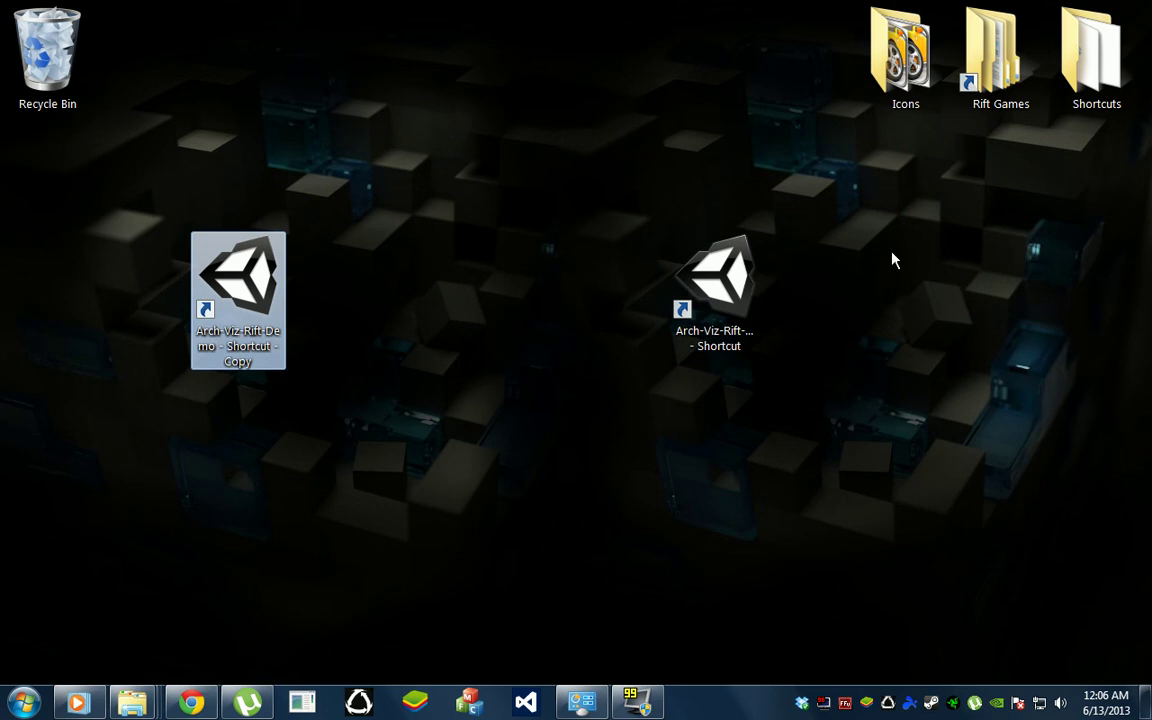
Look through the contents of the desktop's Icons and Shortcuts folders
{"action": "double_click", "coordinate": [907, 42]}
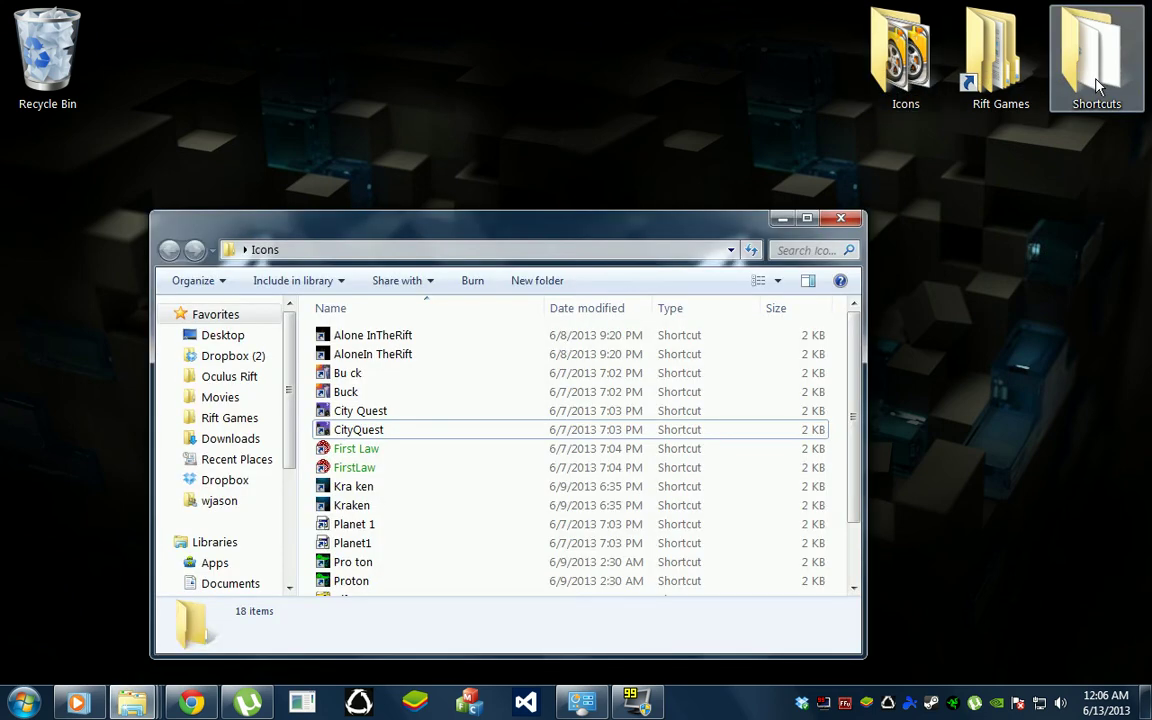
{"action": "left_click", "coordinate": [781, 219]}
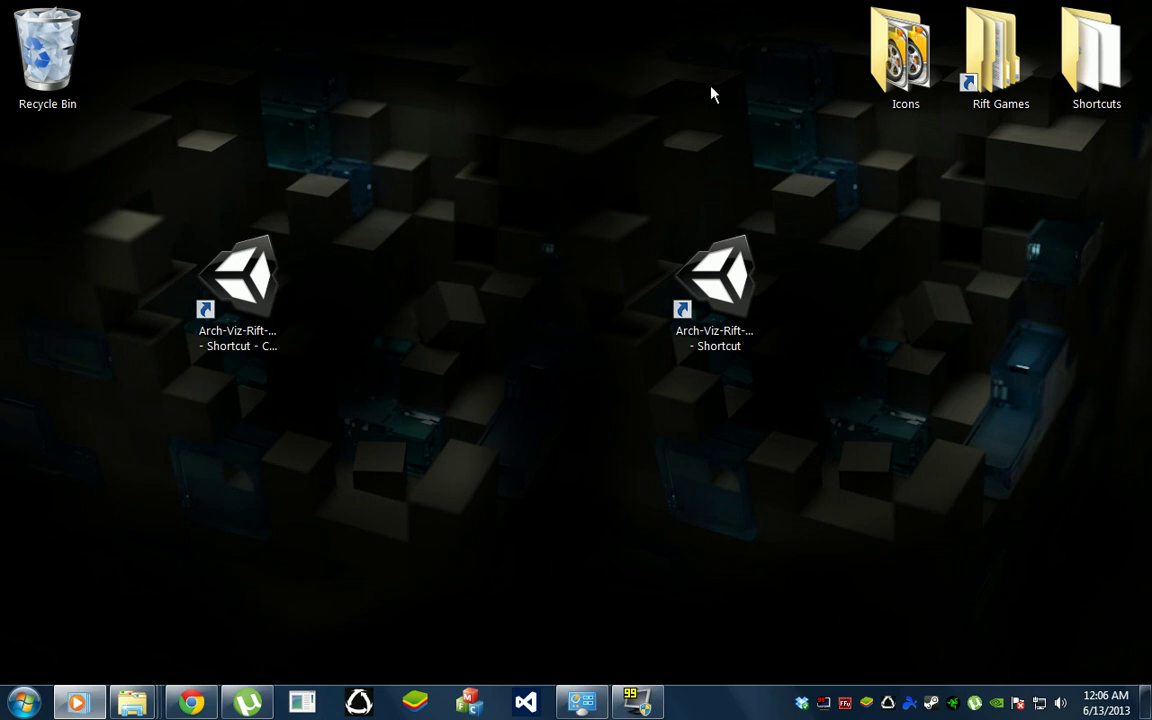
{"action": "double_click", "coordinate": [1083, 82]}
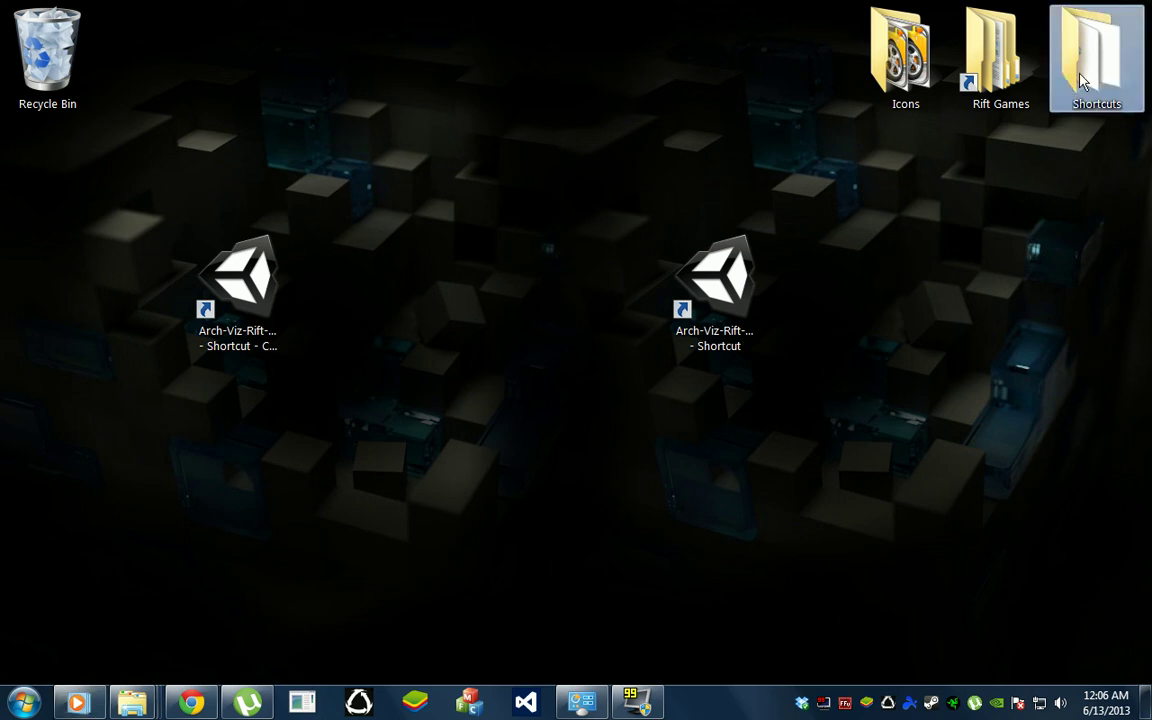
{"action": "scroll", "coordinate": [508, 348], "scroll_direction": "down", "scroll_amount": 3}
{"action": "scroll", "coordinate": [508, 348], "scroll_direction": "down", "scroll_amount": 12}
{"action": "left_click", "coordinate": [908, 32]}
{"action": "double_click", "coordinate": [902, 55]}
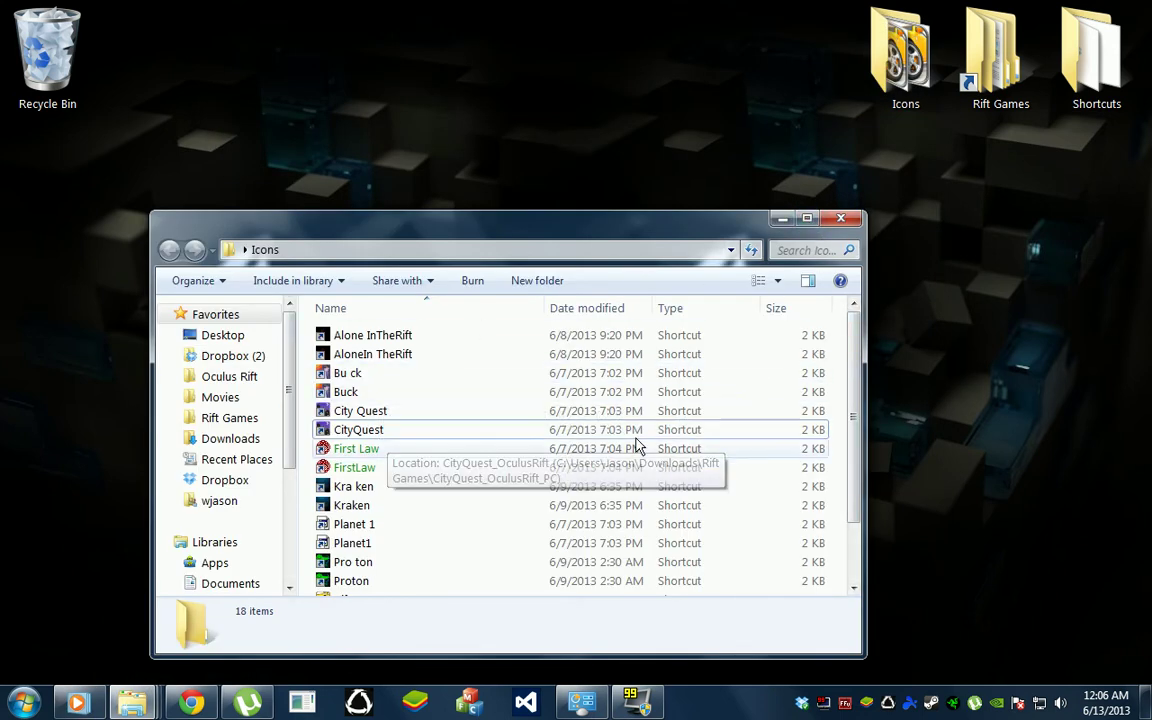
{"action": "left_click", "coordinate": [782, 218]}
Delete the two Arch-Viz-Rift-Demo shortcuts from the desktop
{"action": "left_click_drag", "start_coordinate": [270, 347], "coordinate": [175, 330]}
{"action": "key", "text": "Delete"}
{"action": "key", "text": "Return"}
Copy all the game shortcuts from the Icons folder onto the desktop
{"action": "double_click", "coordinate": [897, 75]}
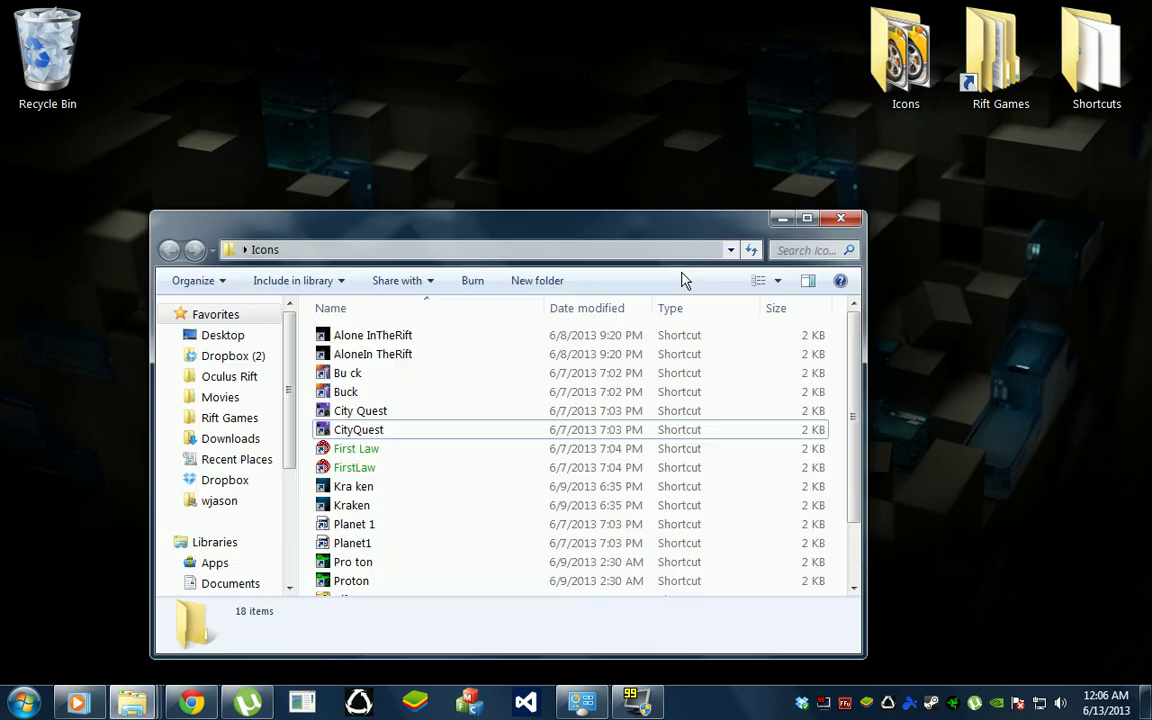
{"action": "left_click", "coordinate": [450, 347]}
{"action": "key", "text": "ctrl+a"}
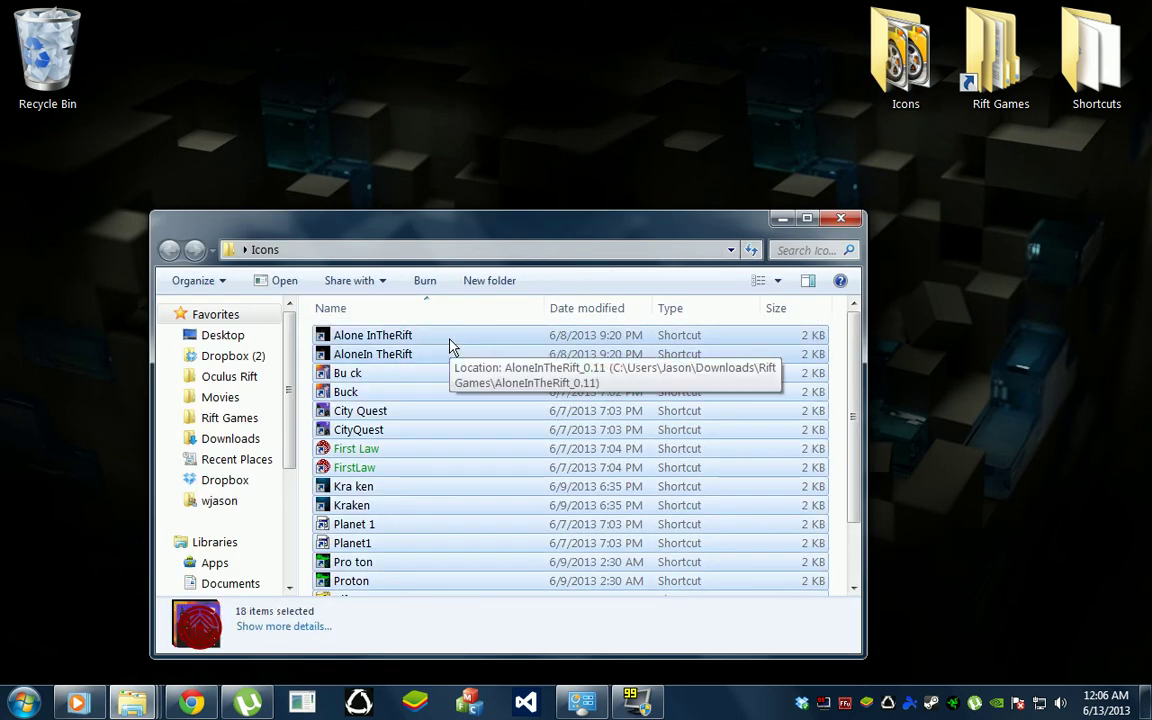
{"action": "key", "text": "ctrl+c"}
{"action": "left_click", "coordinate": [782, 218]}
{"action": "key", "text": "ctrl+v"}
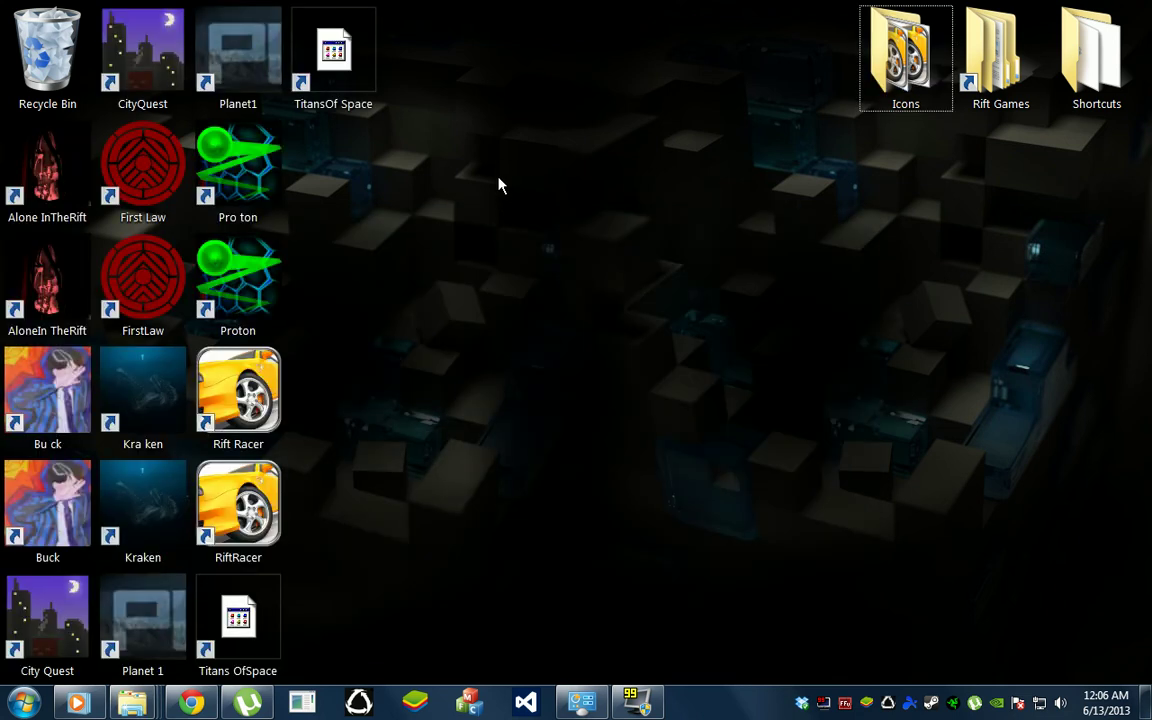
{"action": "left_click", "coordinate": [465, 334]}
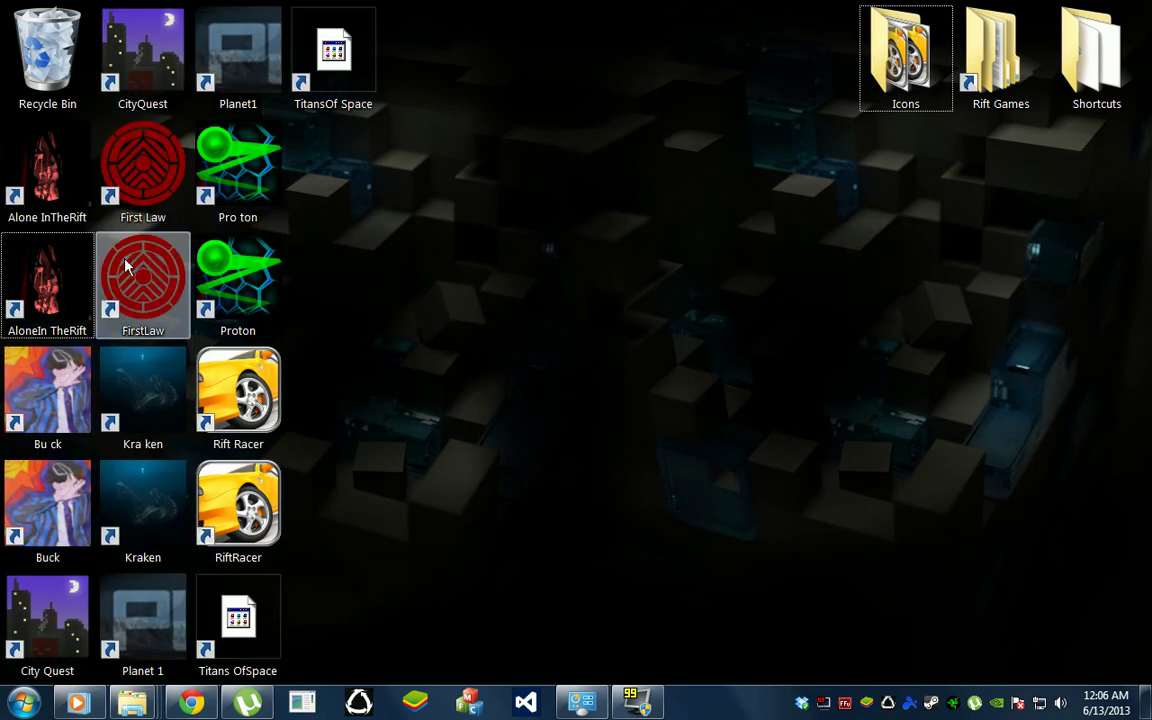
Place FirstLaw above Pro ton on the desktop's left half and First Law above Proton at matching spots on the right half
{"action": "left_click_drag", "start_coordinate": [145, 285], "coordinate": [530, 295]}
{"action": "left_click_drag", "start_coordinate": [147, 182], "coordinate": [970, 306]}
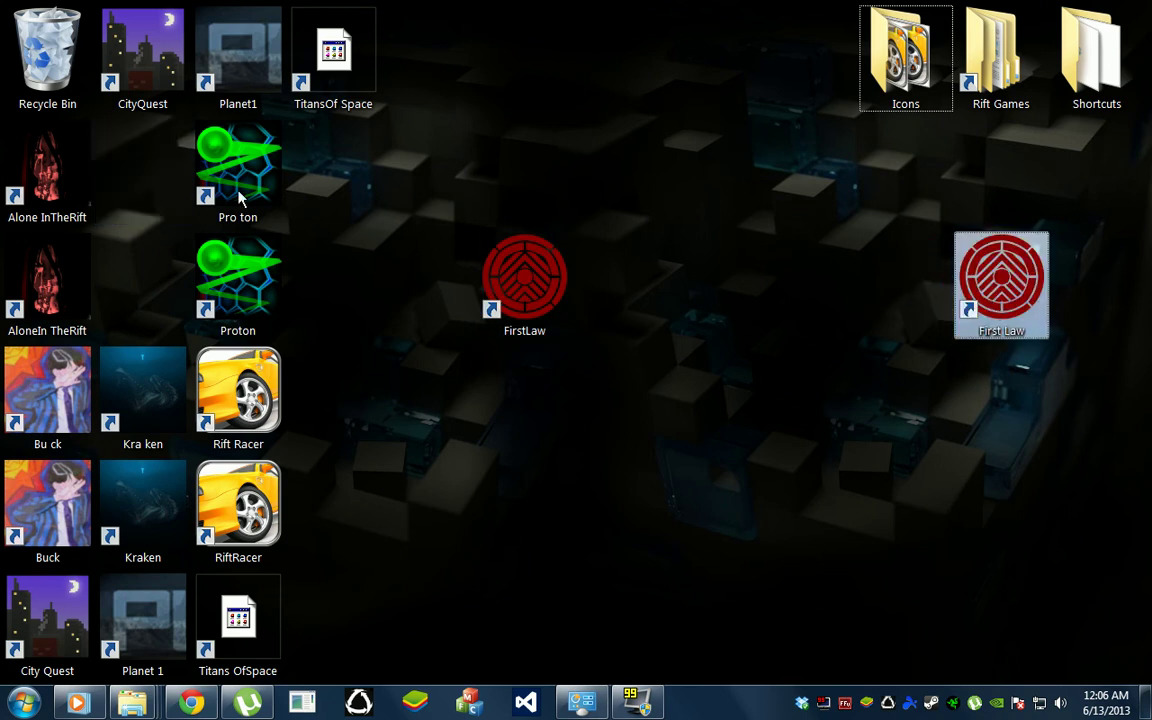
{"action": "left_click_drag", "start_coordinate": [232, 175], "coordinate": [520, 405]}
{"action": "left_click_drag", "start_coordinate": [238, 285], "coordinate": [985, 410]}
Add Rift Racer beside Pro ton and RiftRacer beside Proton, and shift all six placed icons one grid column to the left
{"action": "left_click_drag", "start_coordinate": [235, 378], "coordinate": [430, 385]}
{"action": "left_click_drag", "start_coordinate": [243, 477], "coordinate": [905, 410]}
{"action": "left_click_drag", "start_coordinate": [358, 185], "coordinate": [1085, 448]}
{"action": "left_click_drag", "start_coordinate": [493, 305], "coordinate": [398, 305]}
{"action": "left_click", "coordinate": [553, 368]}
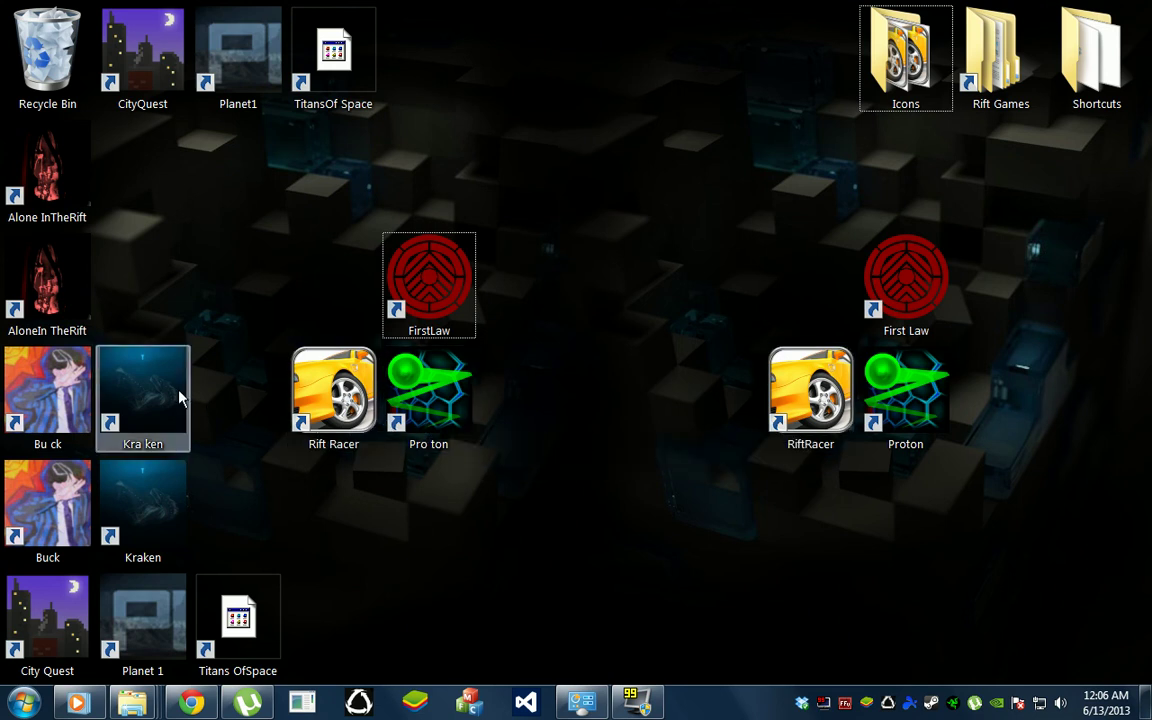
Place the Kraken icon pair to the right of the Proton pair and the Alone InTheRift pair to the right of First Law
{"action": "left_click_drag", "start_coordinate": [175, 398], "coordinate": [560, 402]}
{"action": "left_click_drag", "start_coordinate": [171, 507], "coordinate": [1028, 398]}
{"action": "left_click_drag", "start_coordinate": [47, 285], "coordinate": [530, 285]}
{"action": "left_click_drag", "start_coordinate": [58, 160], "coordinate": [975, 287]}
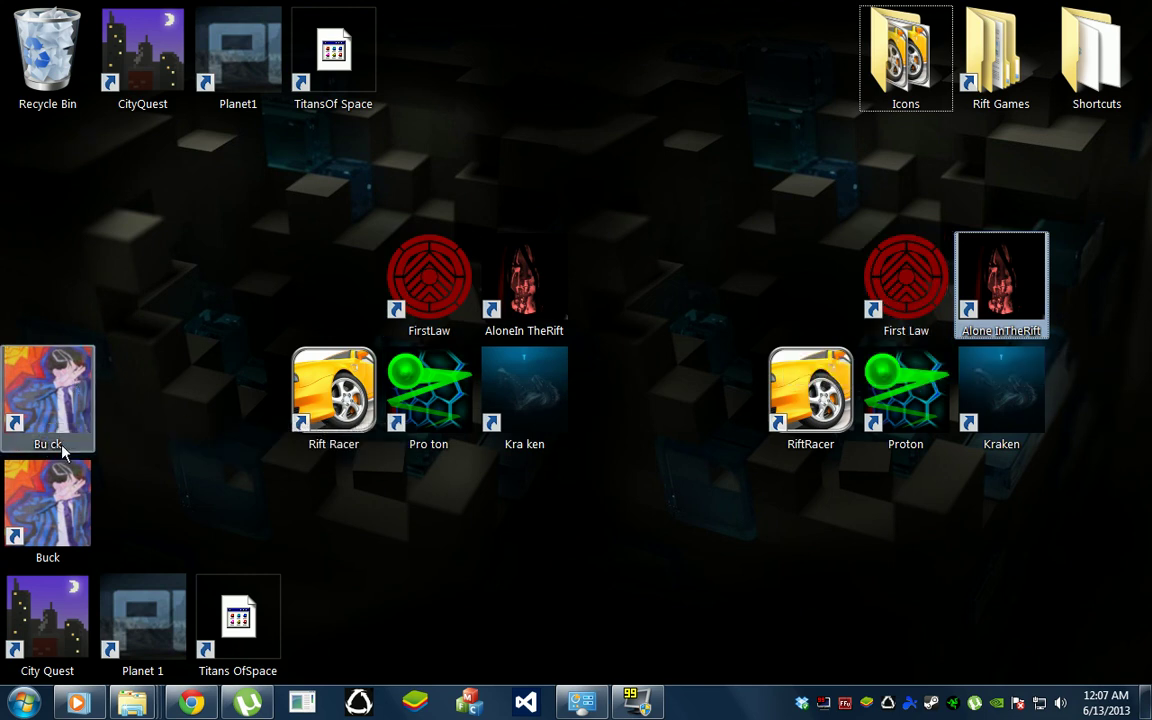
Add Bu ck, Planet1 and TitansOf Space to the left icon group, and CityQuest and Buck to the matching right group
{"action": "left_click_drag", "start_coordinate": [53, 450], "coordinate": [425, 215]}
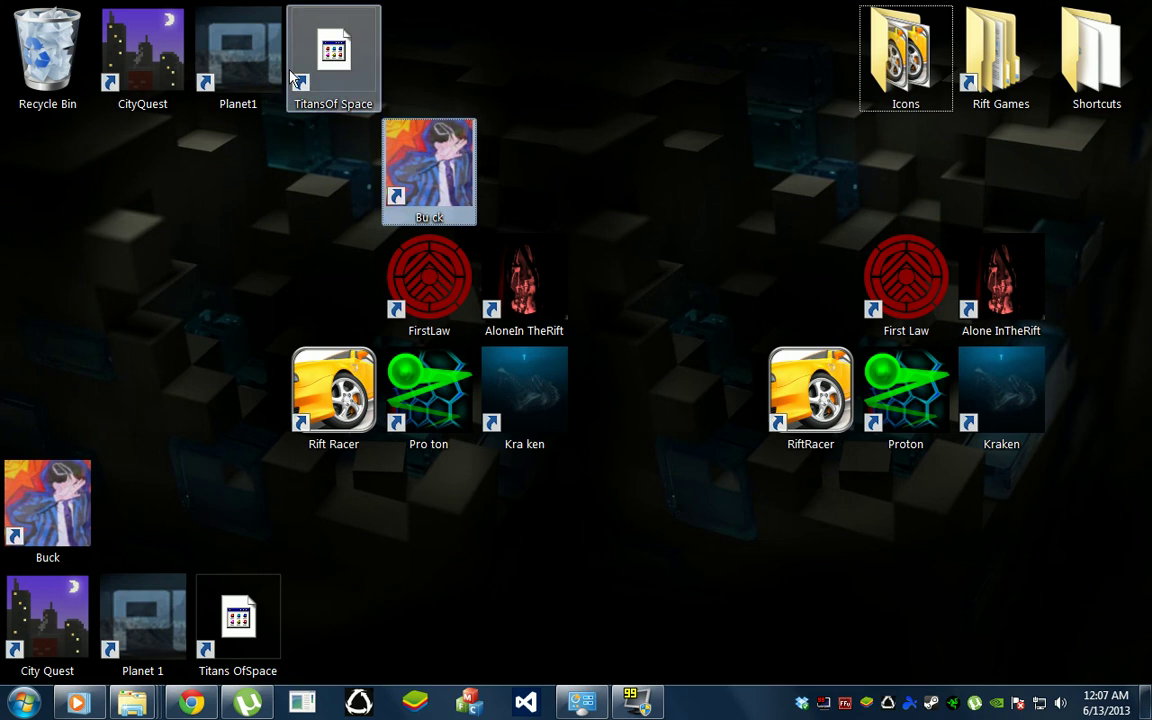
{"action": "left_click_drag", "start_coordinate": [270, 65], "coordinate": [364, 170]}
{"action": "left_click_drag", "start_coordinate": [150, 50], "coordinate": [976, 180]}
{"action": "left_click", "coordinate": [322, 125]}
{"action": "left_click_drag", "start_coordinate": [333, 55], "coordinate": [335, 280]}
{"action": "left_click_drag", "start_coordinate": [60, 455], "coordinate": [913, 180]}
Complete both three-by-three icon grids with Titans OfSpace and Planet 1 in the right one and City Quest in the left one
{"action": "left_click_drag", "start_coordinate": [255, 605], "coordinate": [640, 309]}
{"action": "left_click", "coordinate": [165, 615]}
{"action": "left_click_drag", "start_coordinate": [165, 615], "coordinate": [833, 165]}
{"action": "left_click_drag", "start_coordinate": [47, 615], "coordinate": [525, 168]}
{"action": "left_click_drag", "start_coordinate": [285, 112], "coordinate": [375, 130]}
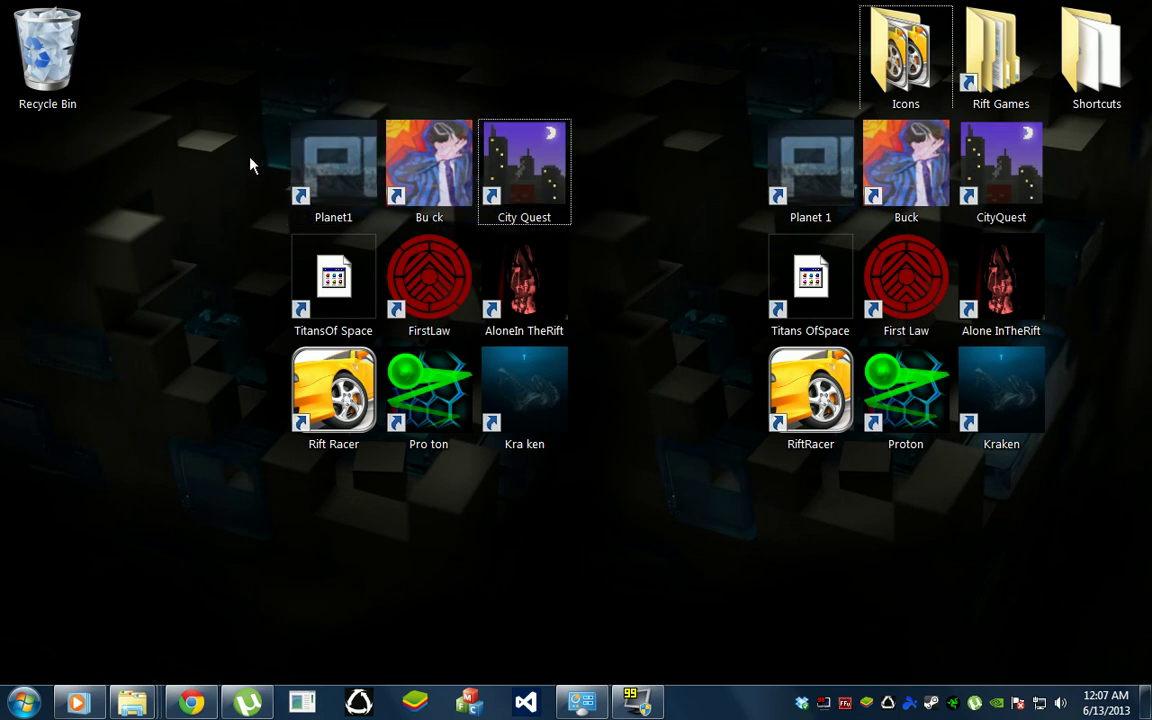
Move both grids of game icons together one column to the left and one row down
{"action": "left_click_drag", "start_coordinate": [205, 68], "coordinate": [650, 380]}
{"action": "left_click_drag", "start_coordinate": [199, 158], "coordinate": [940, 400]}
{"action": "left_click_drag", "start_coordinate": [815, 250], "coordinate": [720, 363]}
{"action": "left_click", "coordinate": [595, 267]}
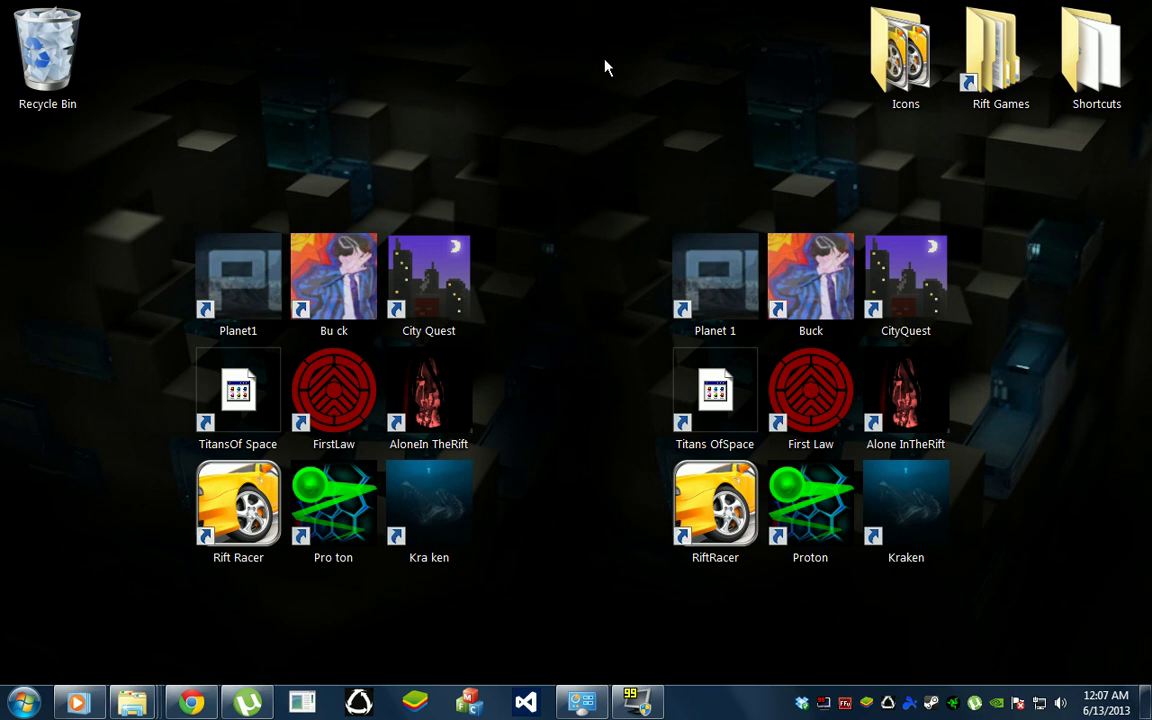
{"action": "left_click_drag", "start_coordinate": [1110, 63], "coordinate": [652, 117]}
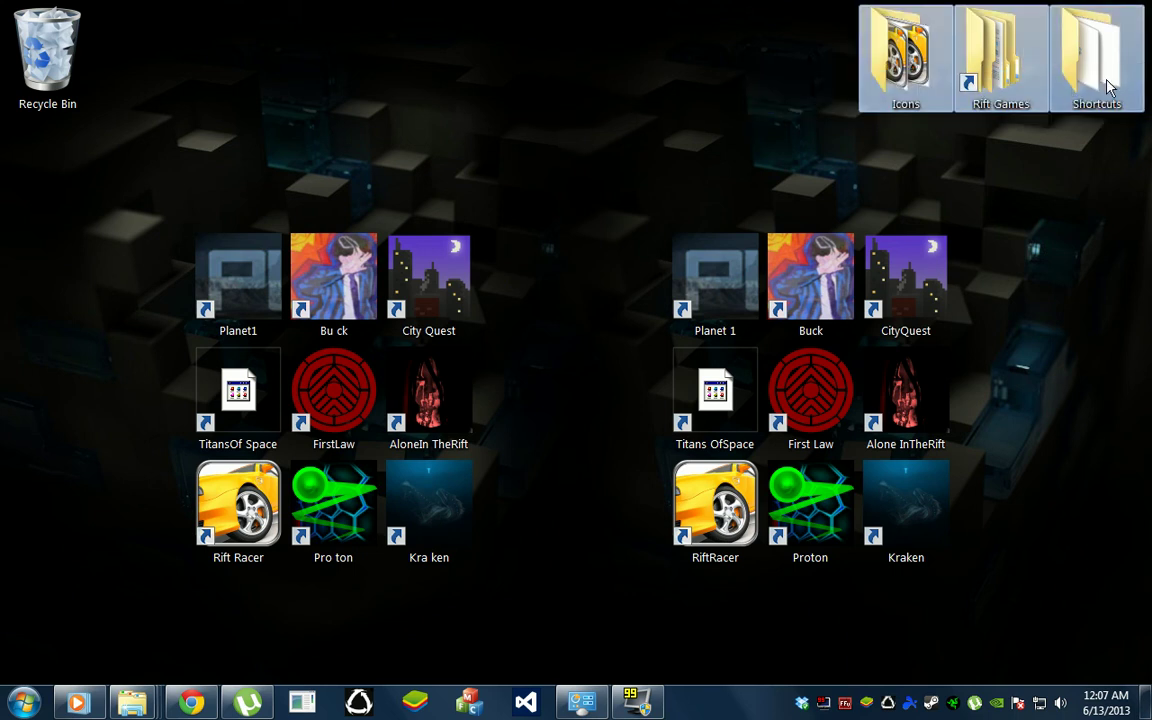
{"action": "left_click", "coordinate": [1078, 177]}
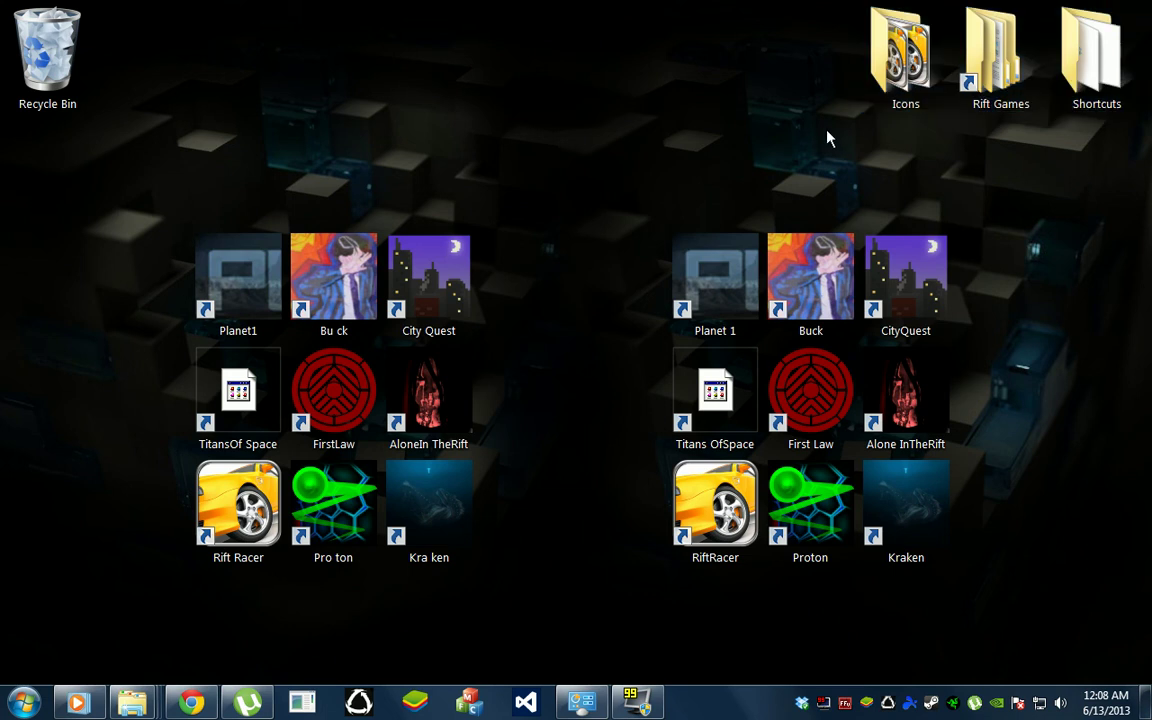
{"action": "left_click_drag", "start_coordinate": [839, 140], "coordinate": [1138, 10]}
{"action": "left_click", "coordinate": [549, 88]}
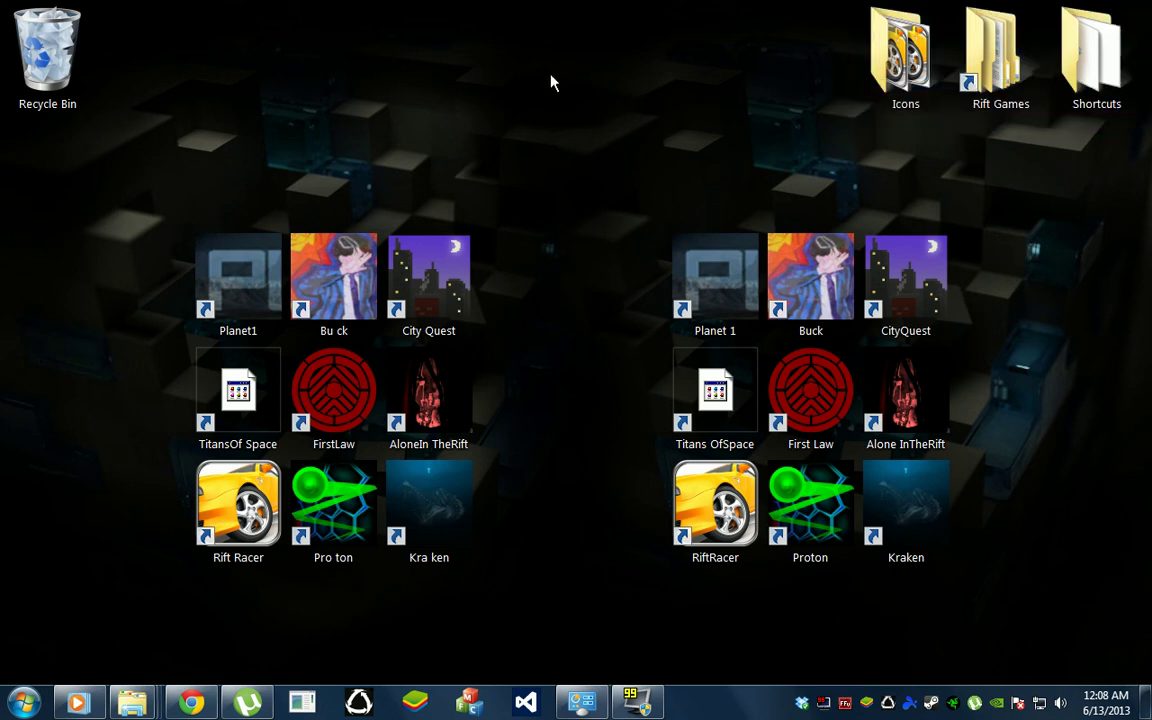